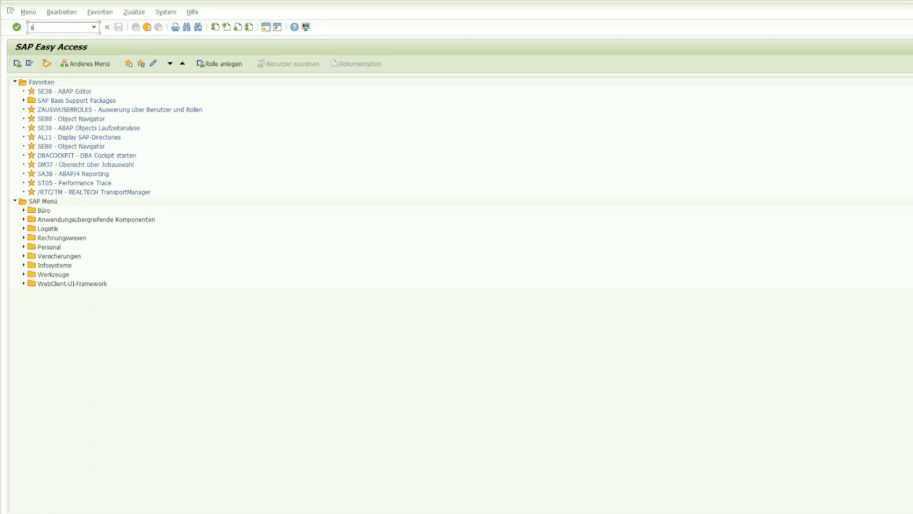
Start transaction SE38 and open the variants of program RFVD_LS_PLAN_SET for display
text(e38)
key(Return)
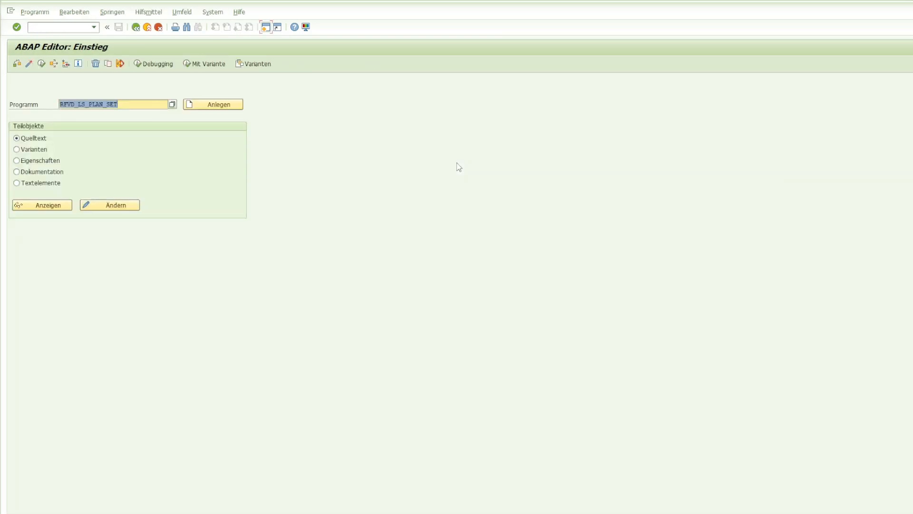
click(160, 105)
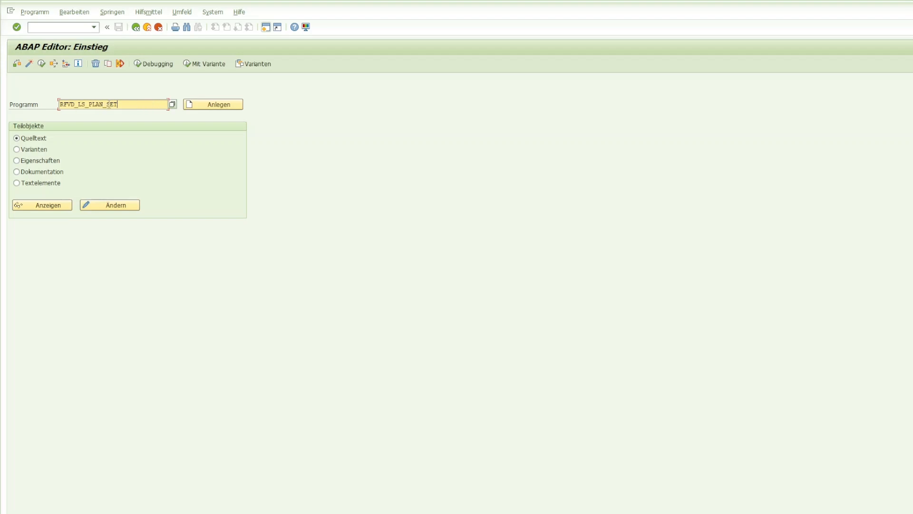
drag(131, 103, 12, 114)
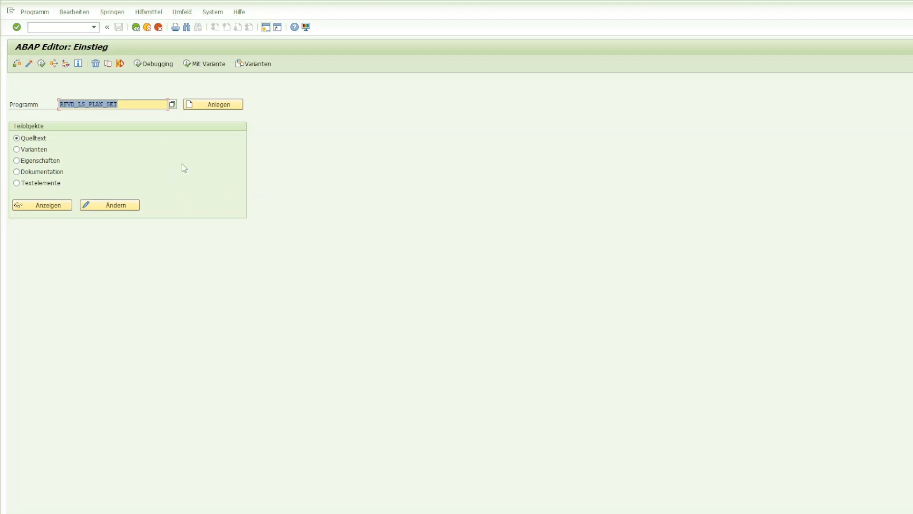
click(155, 103)
click(29, 149)
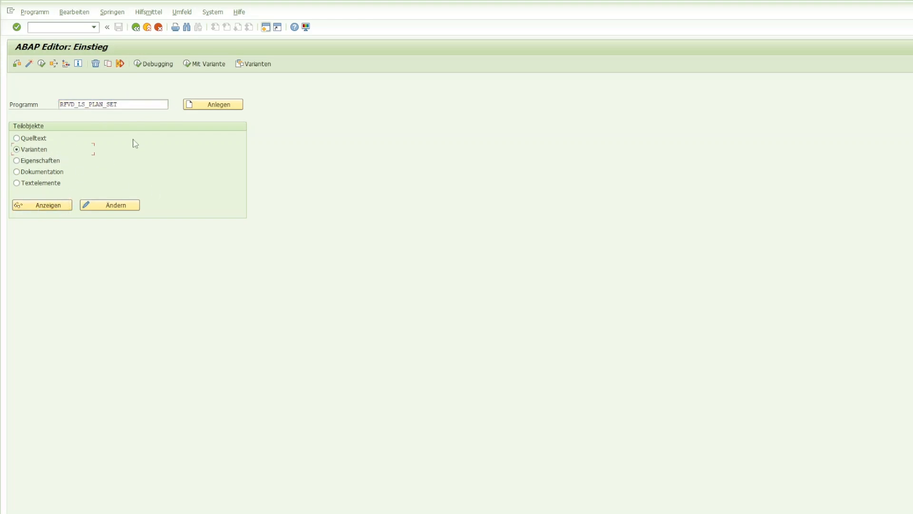
click(59, 205)
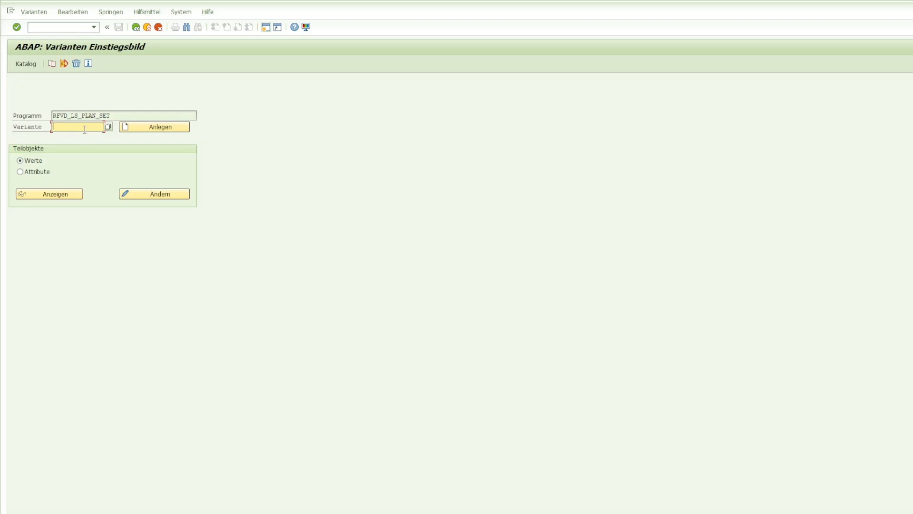
Create a new variant named TEST_NEW for the program
text(Test_new)
click(61, 198)
click(175, 128)
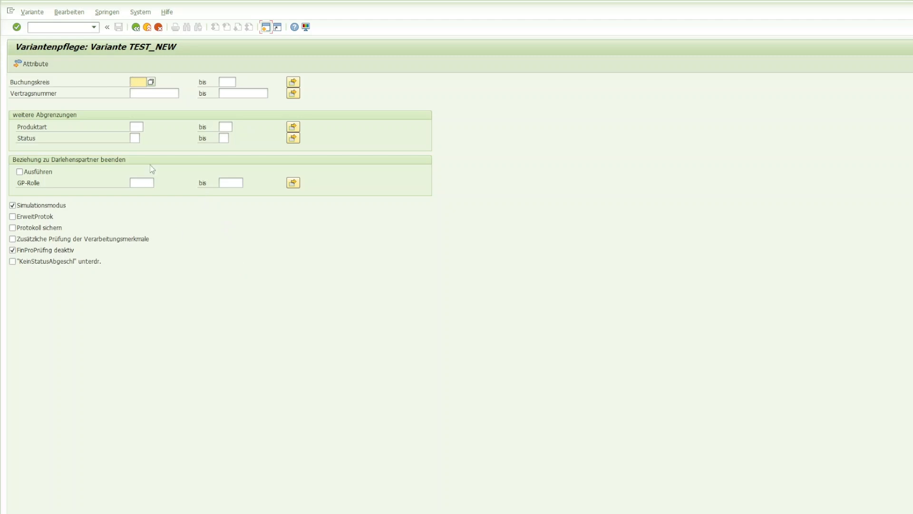
click(153, 93)
click(243, 93)
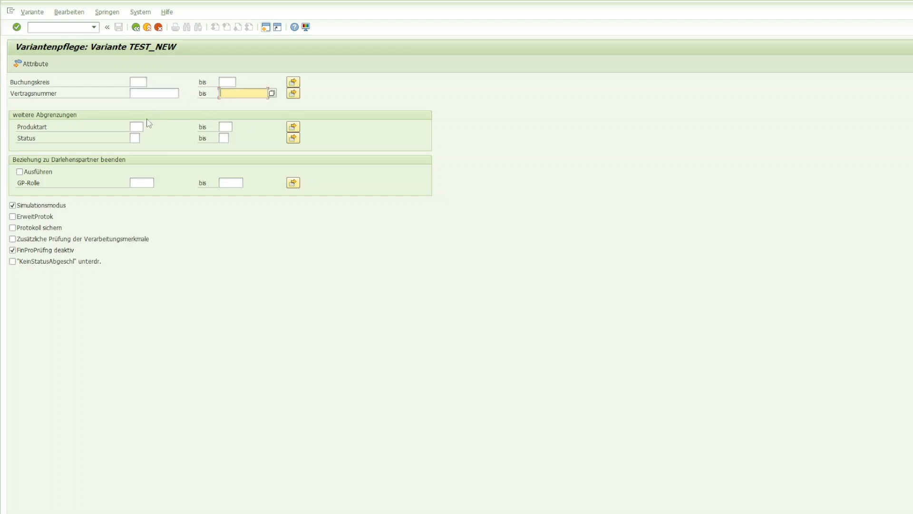
click(136, 127)
click(135, 138)
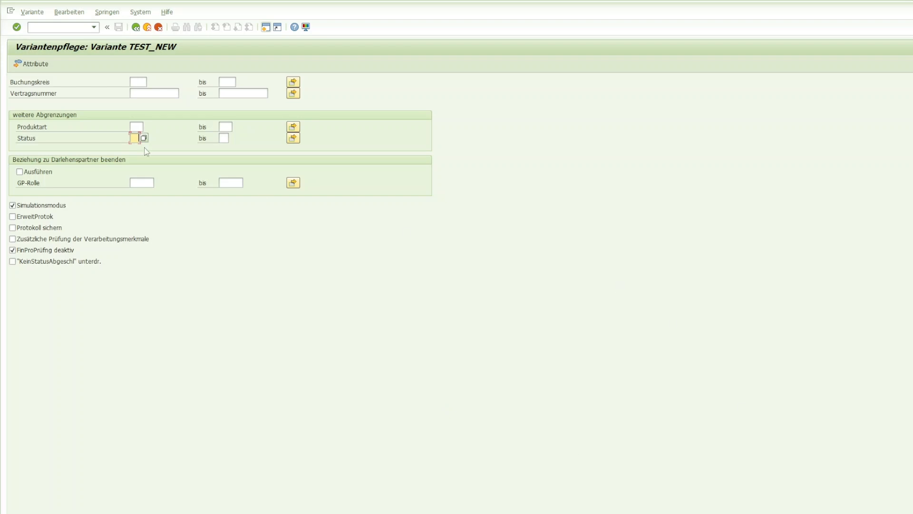
Set the variant's Vertragsnummer range from 100000 to 200000 and its Status to 60
click(145, 93)
text(100000)
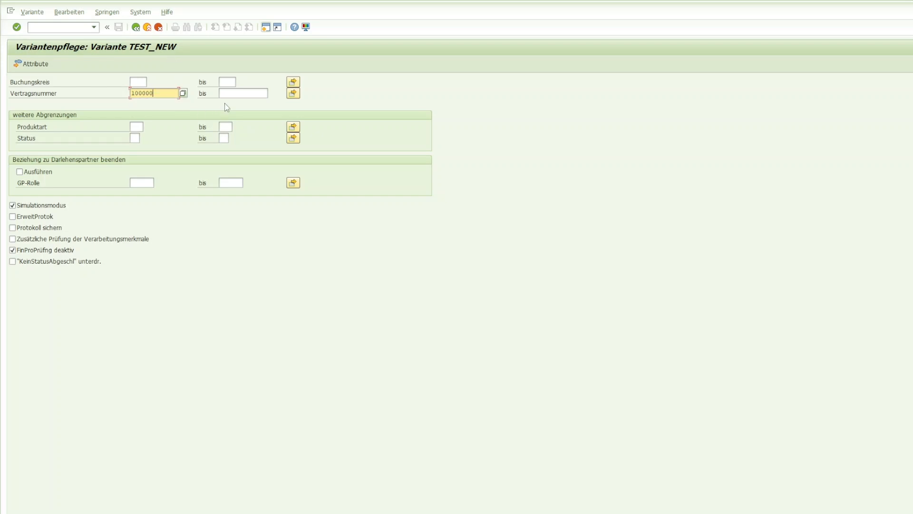
click(235, 94)
text(200000)
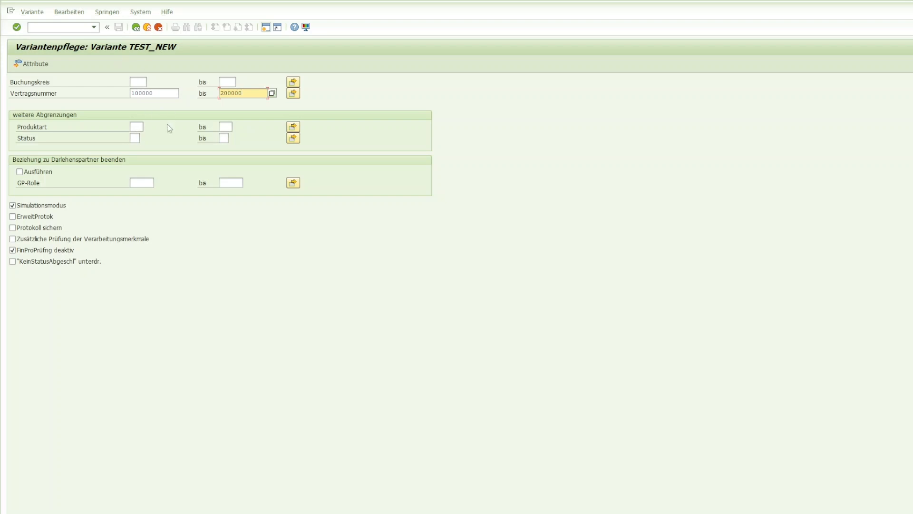
click(138, 127)
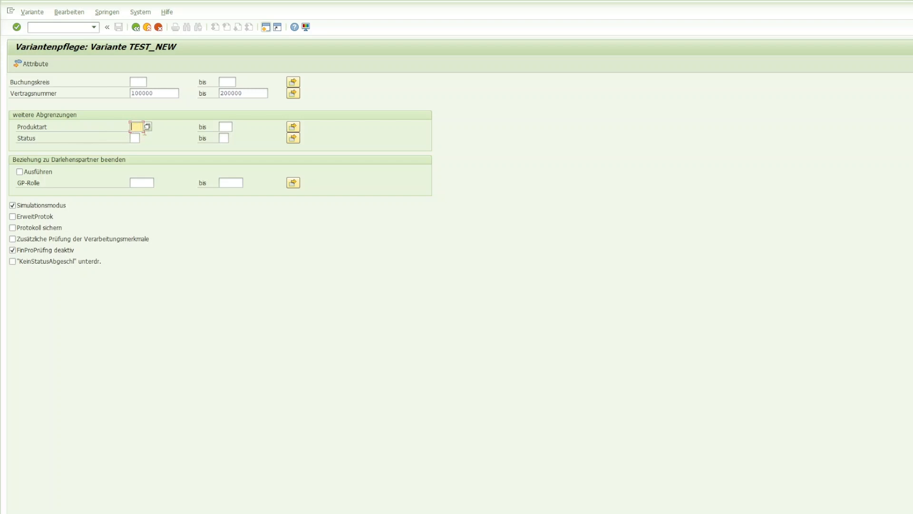
click(135, 138)
text(60)
Turn off Simulationsmodus and turn on ErweitProtok and Protokoll sichern for the variant
click(43, 207)
click(33, 218)
click(40, 228)
click(28, 220)
click(30, 221)
In the variant attributes, enter the description "This is variant for test" and enable Variante schützen and Nur im Katalog anzeigen
click(33, 64)
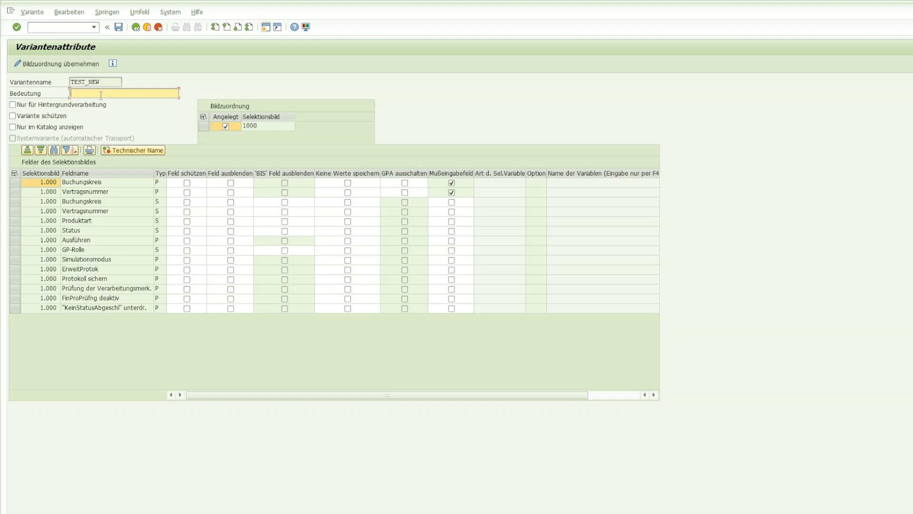
text(This is a)
text(ariant for test)
click(37, 128)
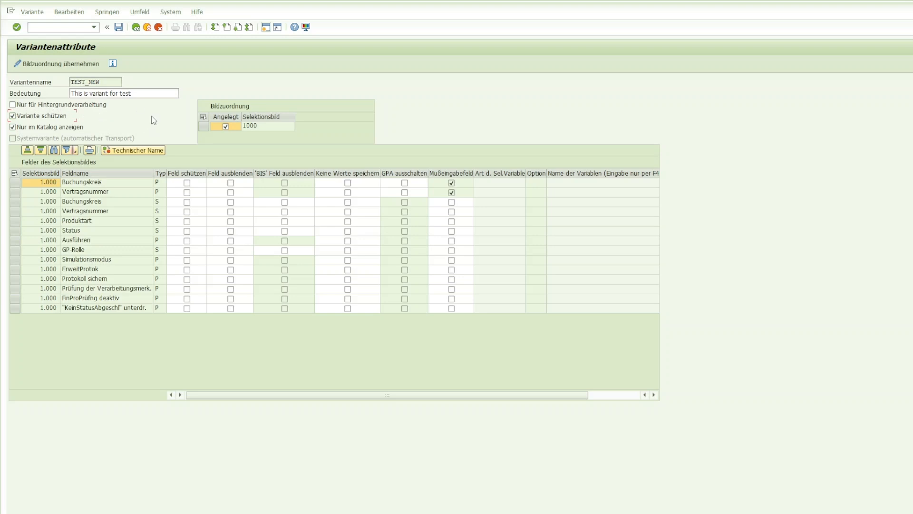
Enable Feld schützen for the type S Vertragsnummer field, save the variant and return to the variants initial screen
click(203, 126)
click(187, 211)
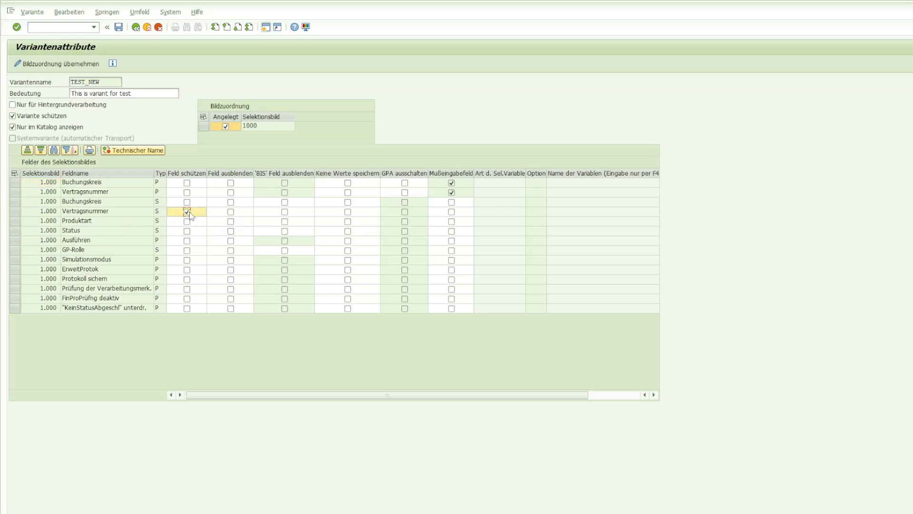
click(187, 212)
click(188, 212)
click(119, 27)
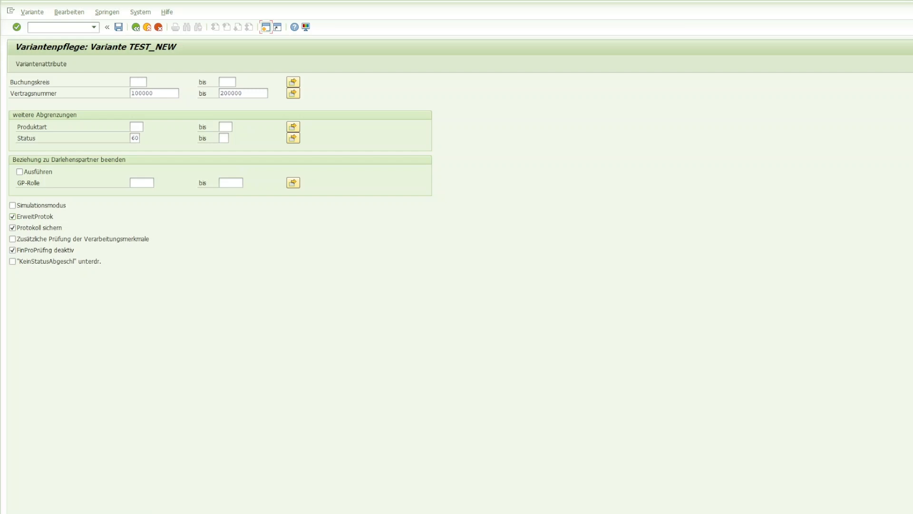
click(135, 27)
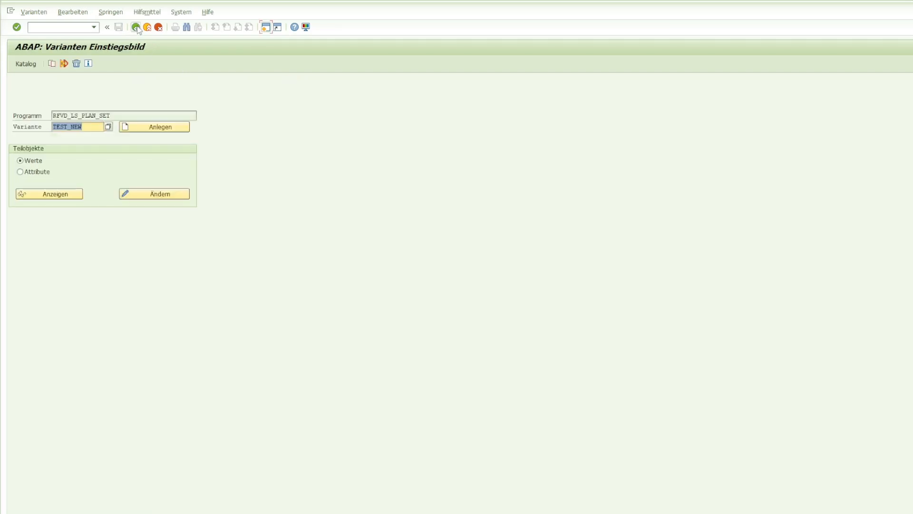
Display the stored values of variant TEST_NEW
click(87, 131)
drag(15, 126, 17, 129)
click(63, 198)
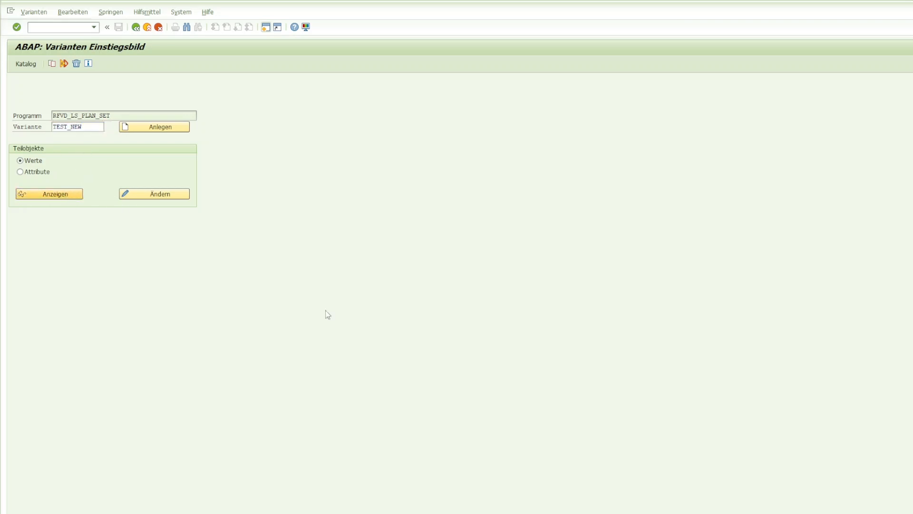